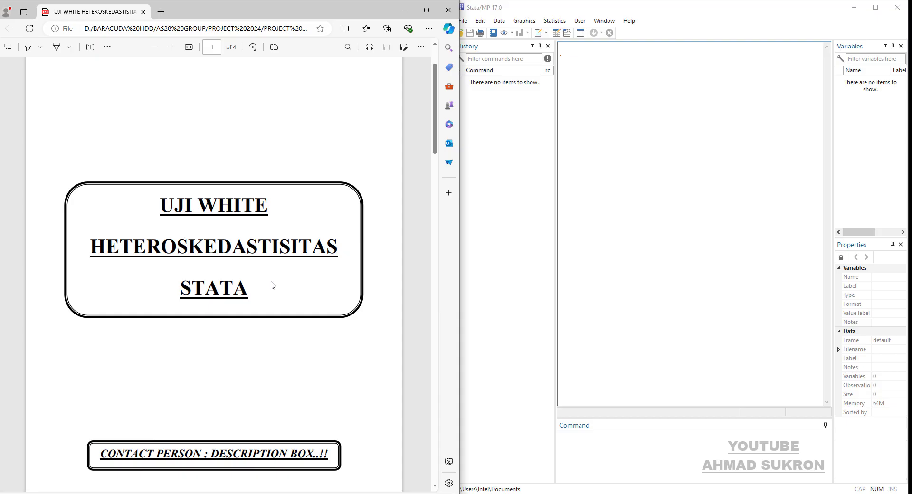
Step: Read the basic concepts of the heteroskedasticity test on page 2 of the PDF guide
scroll(435, 158, down, 1)
drag(436, 158, 436, 245)
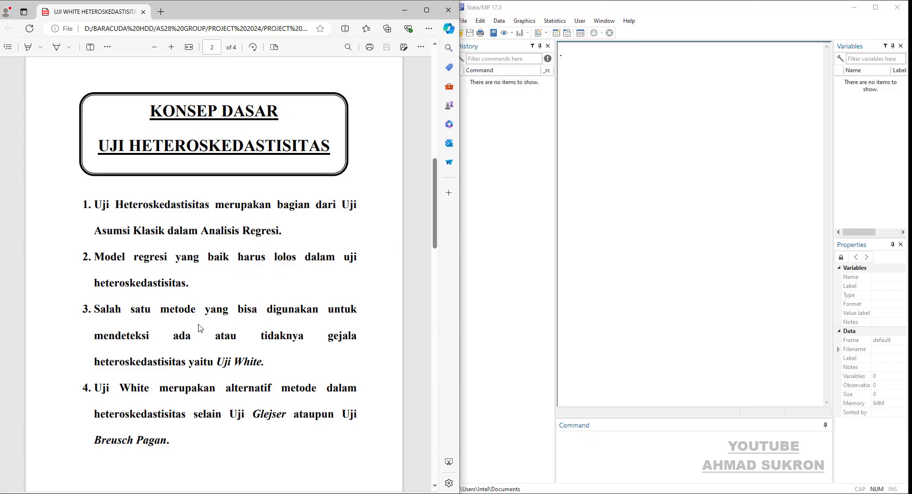
Step: Switch to Stata and import the Excel workbook DATA UJI WHITE HETEROSKEDASTISITAS STATA, using the first row as variable names
click(876, 8)
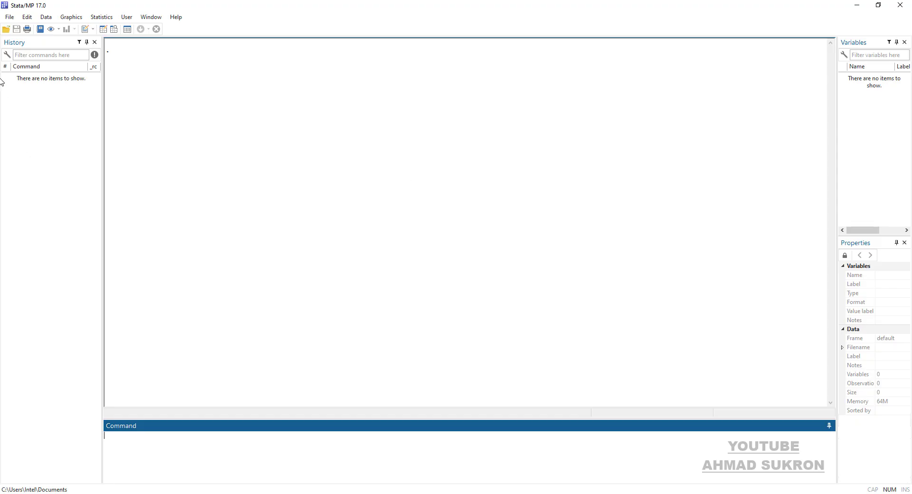
click(8, 19)
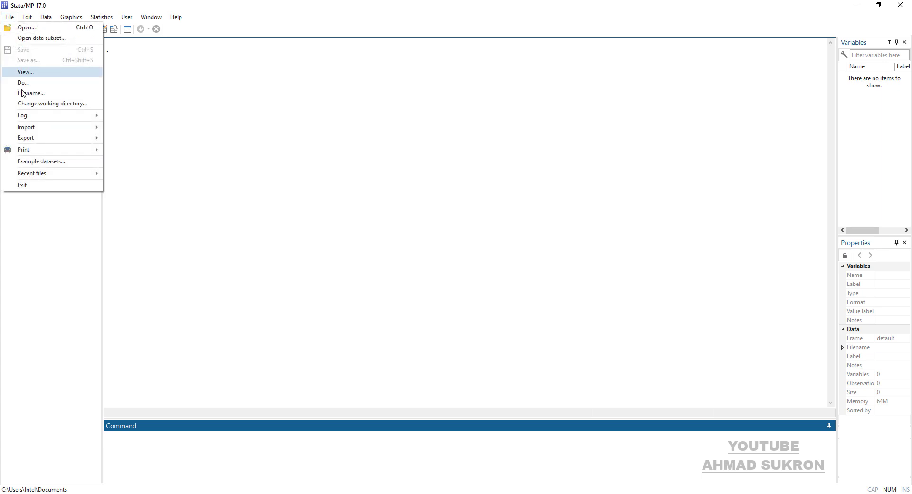
mouse_move(32, 130)
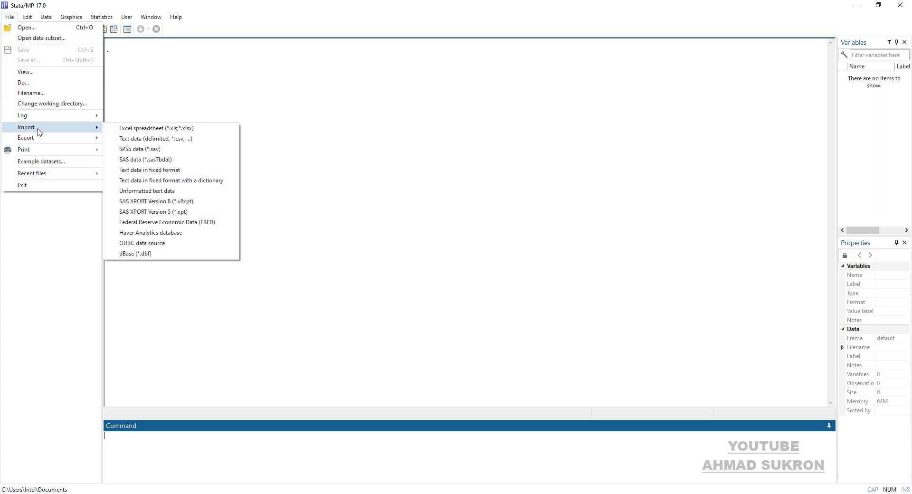
click(117, 132)
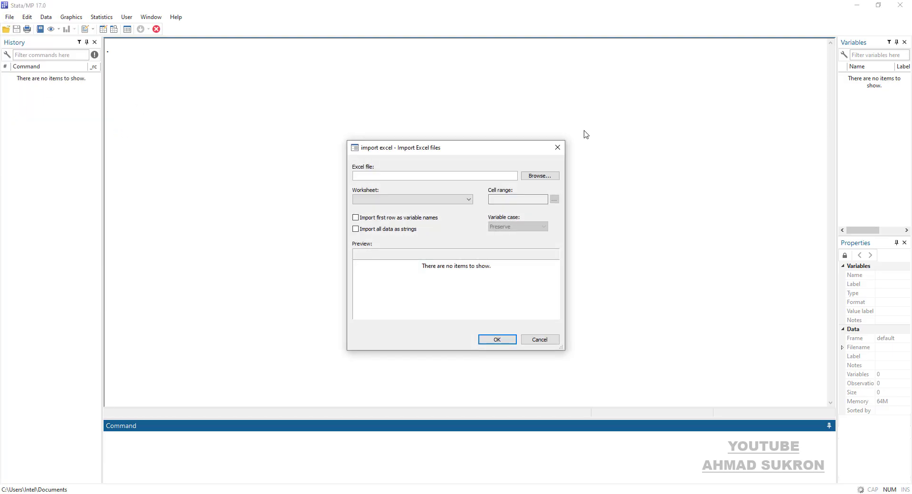
click(543, 181)
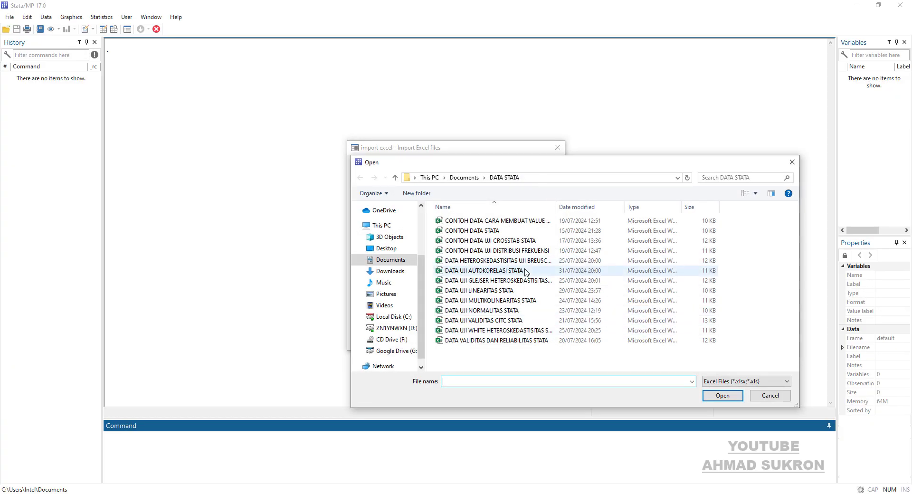
click(482, 332)
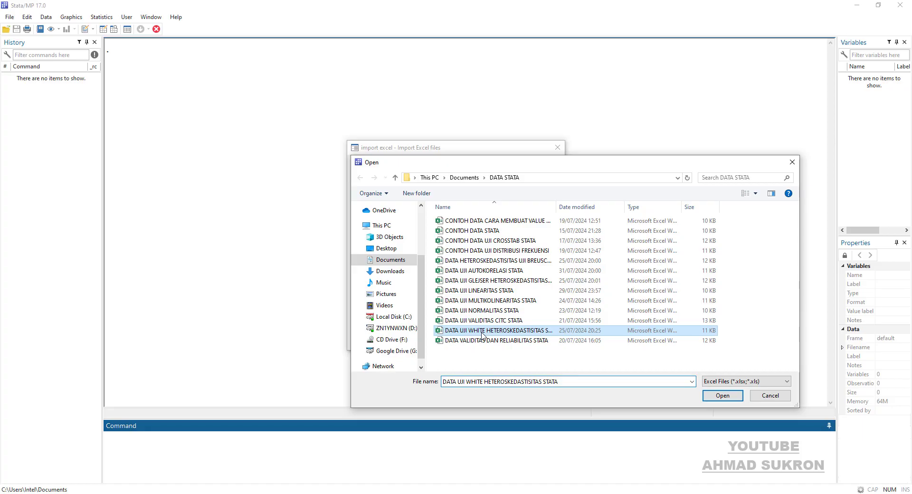
click(723, 396)
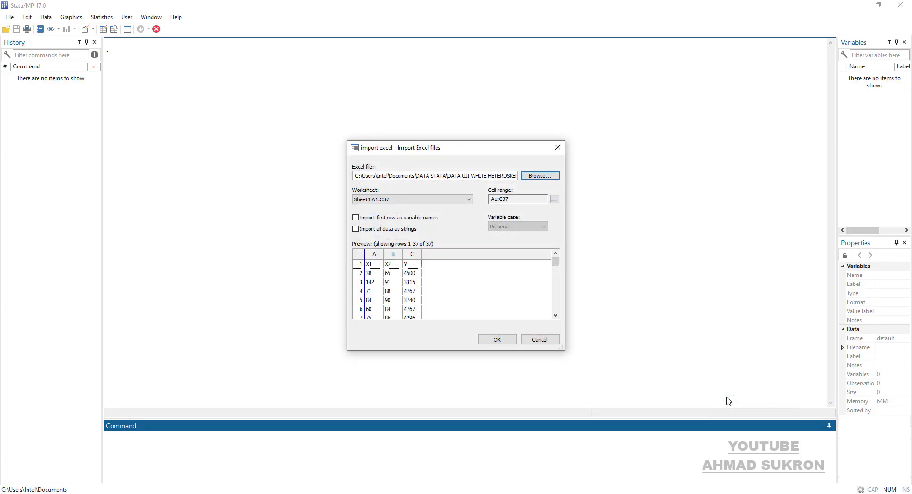
click(360, 219)
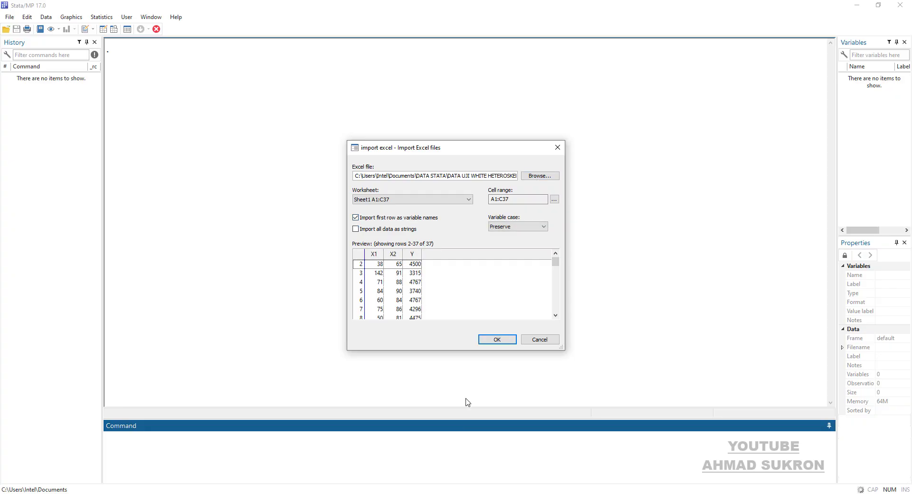
click(498, 340)
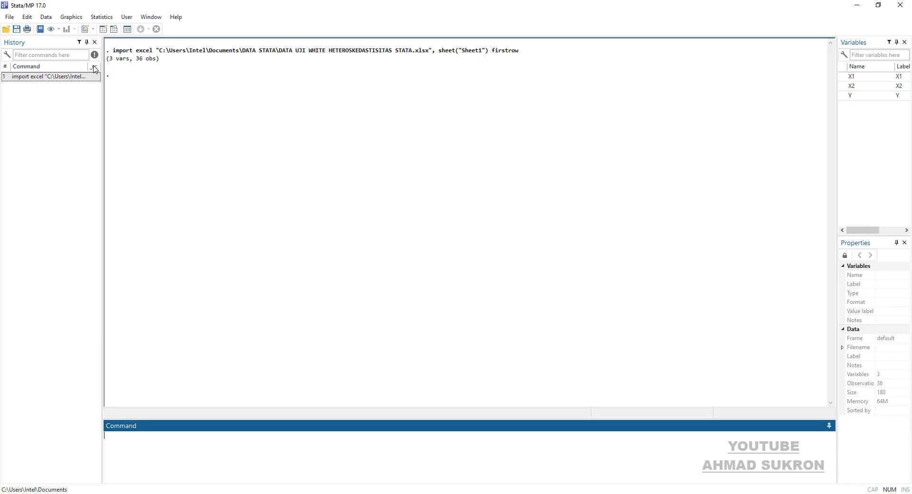
Step: Review the imported X1, X2 and Y columns and the last observation in the Data Editor, and close it
click(103, 29)
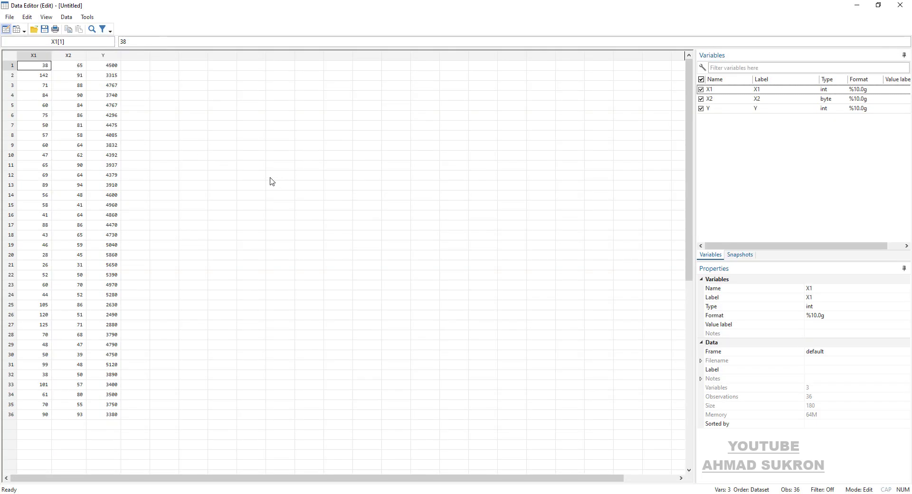
drag(44, 59, 72, 57)
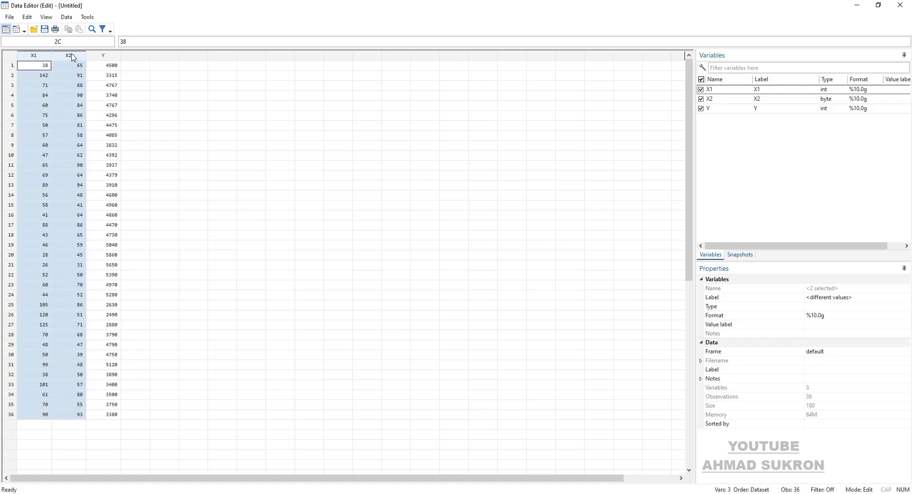
click(105, 57)
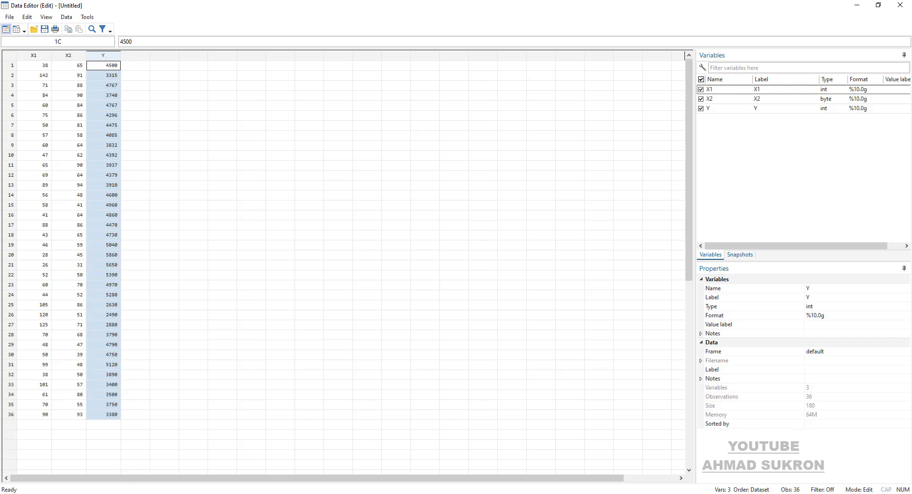
click(9, 415)
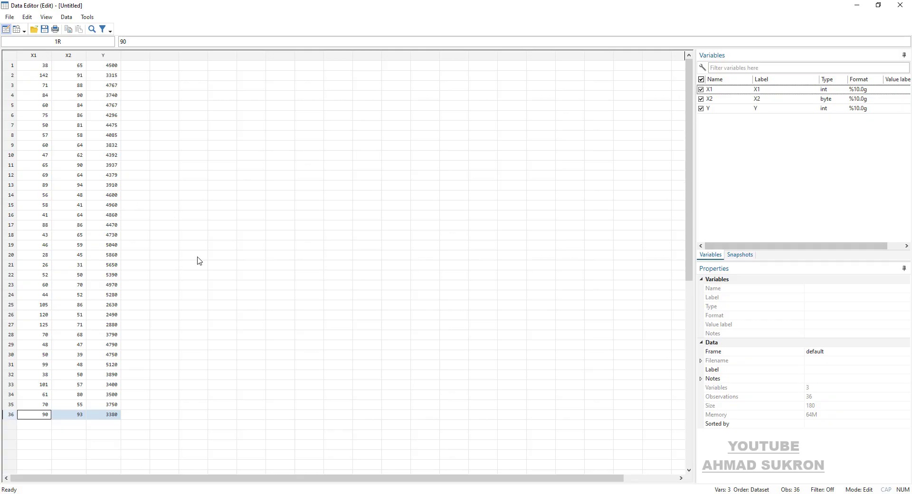
click(901, 5)
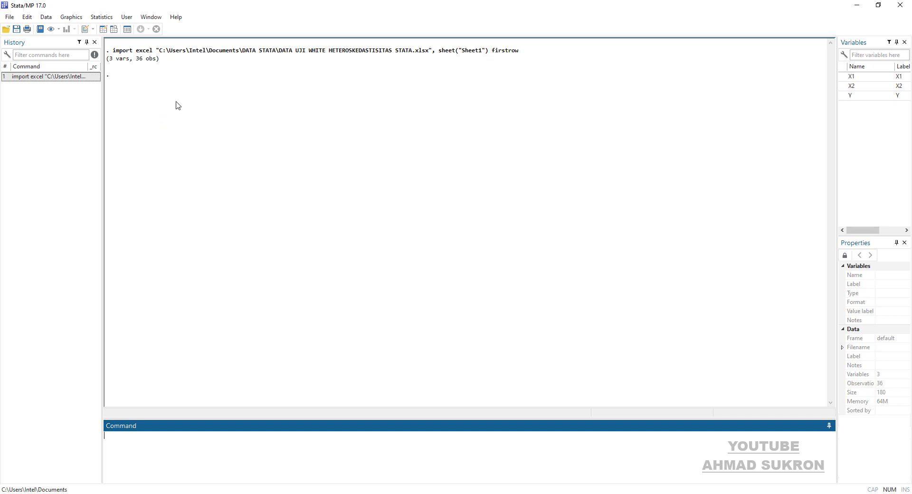
Step: Run a linear regression with Y as the dependent variable and X1 and X2 as independent variables
click(101, 19)
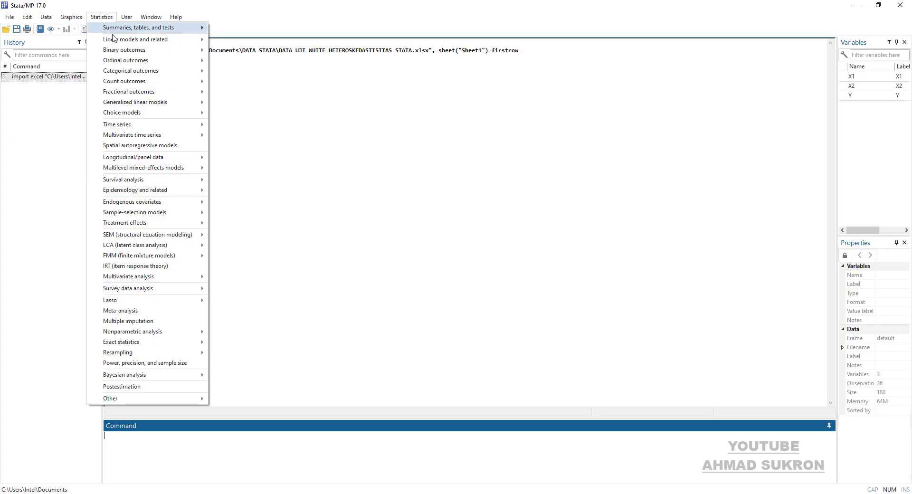
mouse_move(115, 42)
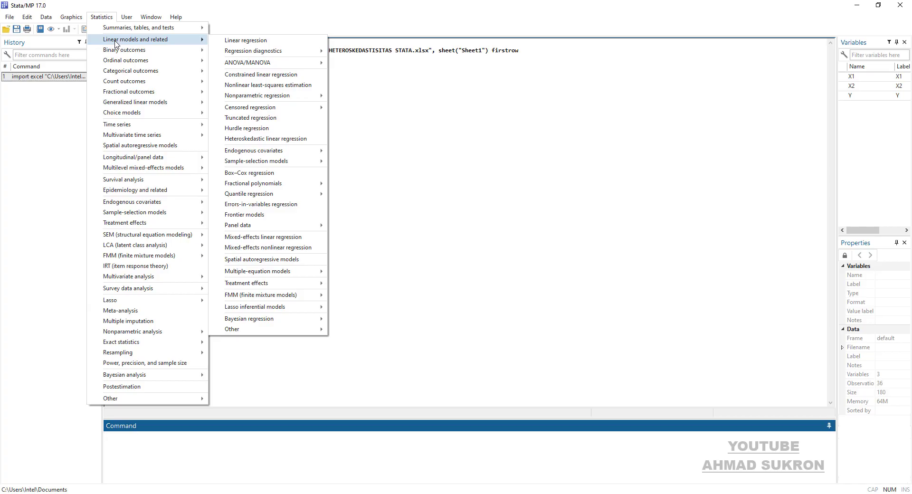
click(234, 42)
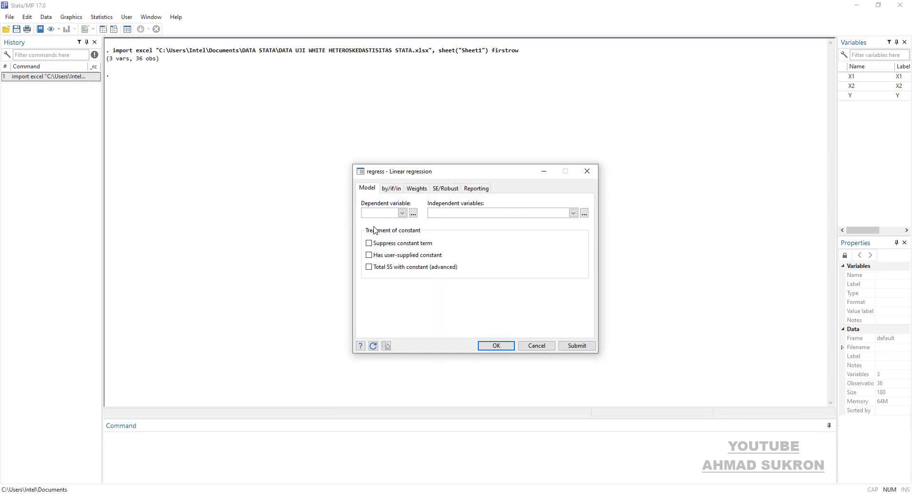
click(402, 214)
click(380, 236)
click(573, 213)
click(436, 223)
click(445, 229)
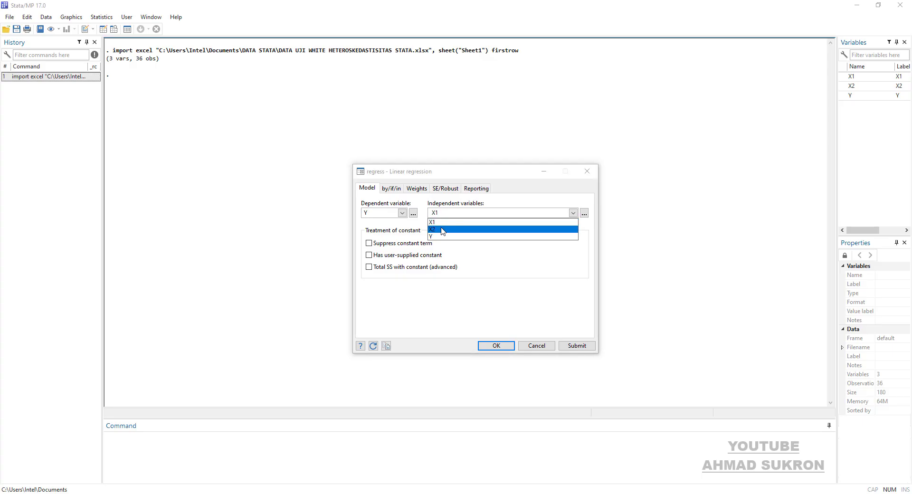
click(500, 346)
click(497, 346)
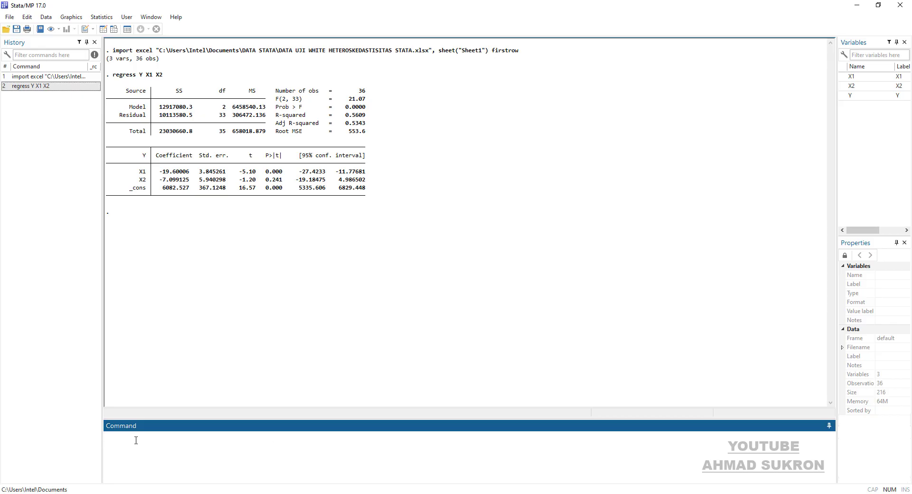
Step: Run White's heteroskedasticity test on the regression with the command "estat imtest, white"
text(estat imtest, white)
key(Return)
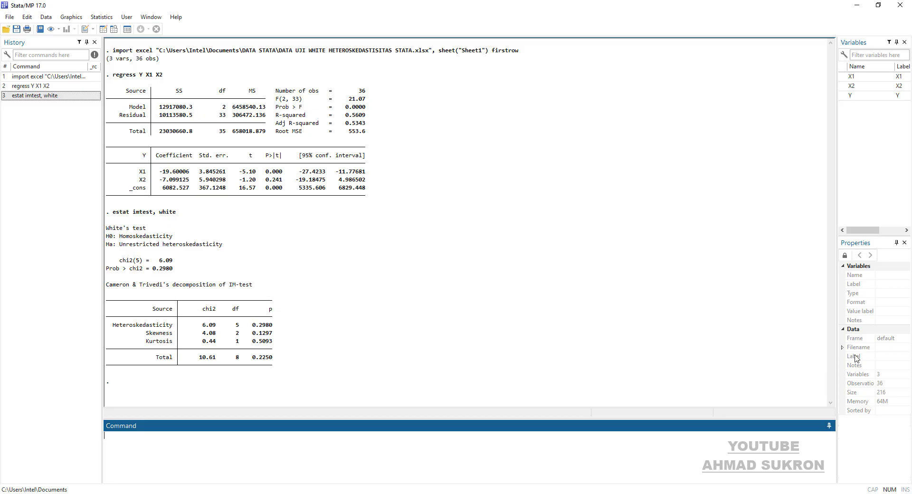
Step: Read the White test criteria and output analysis in the PDF guide, and highlight the Prob > chi2 line in Stata's White test results
click(878, 8)
drag(435, 233, 437, 340)
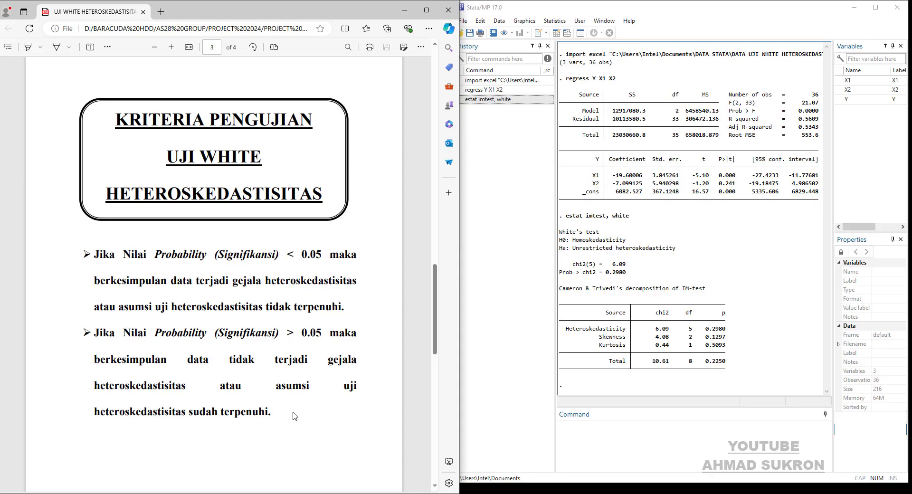
drag(433, 364, 436, 467)
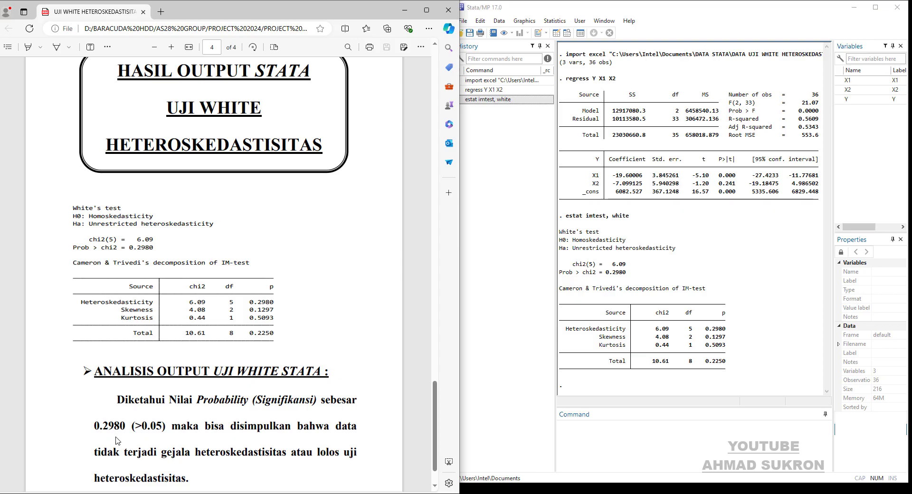
key(alt+Tab)
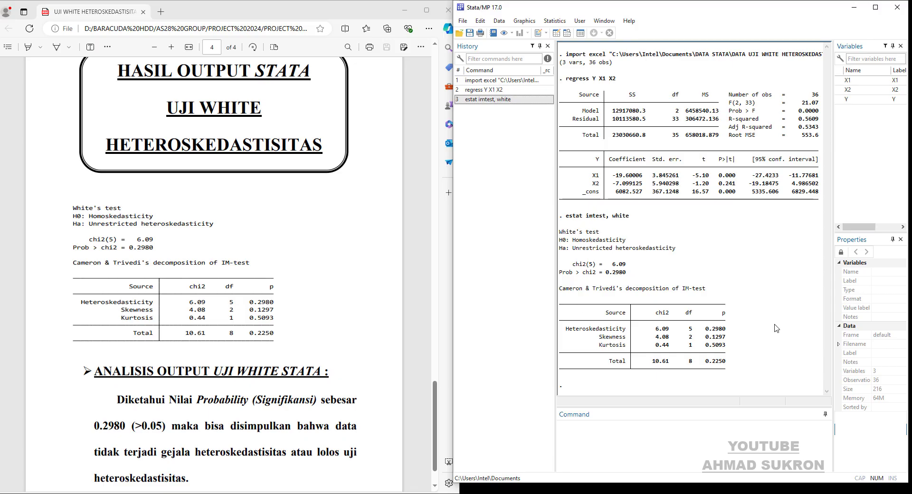
drag(561, 275, 627, 280)
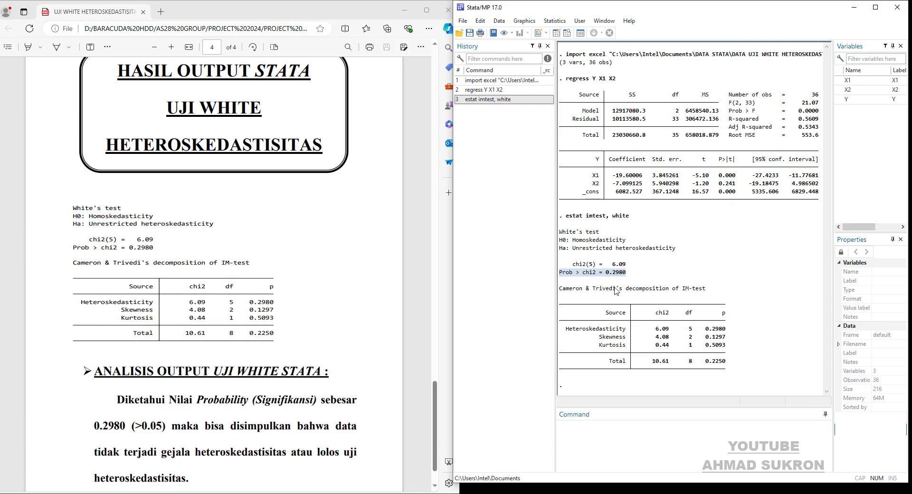